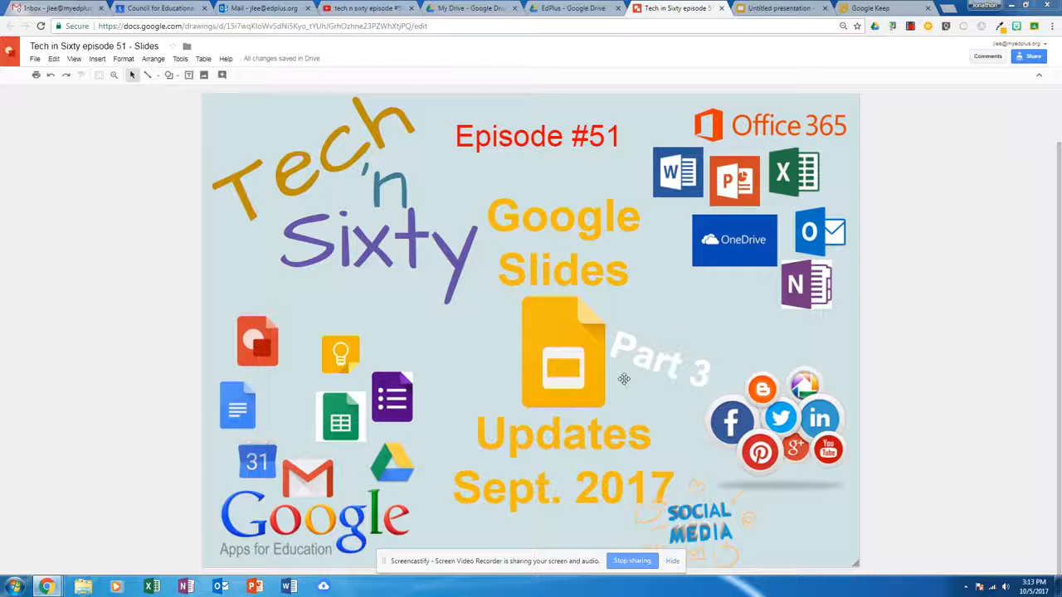
# Switch to the untitled presentation and show the Insert > Diagram gallery
pyautogui.click(786, 7)
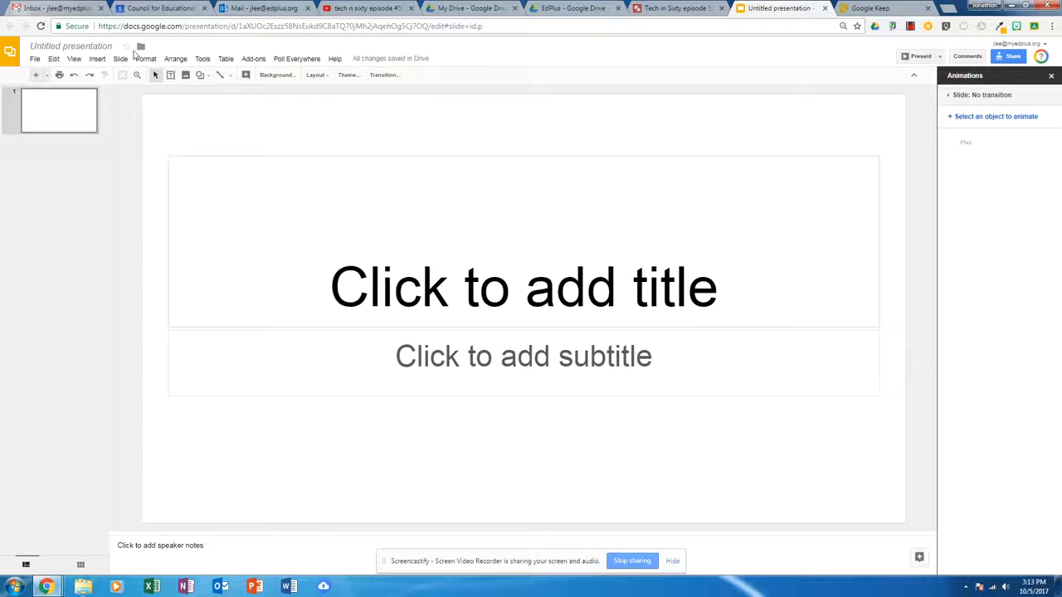
pyautogui.click(97, 59)
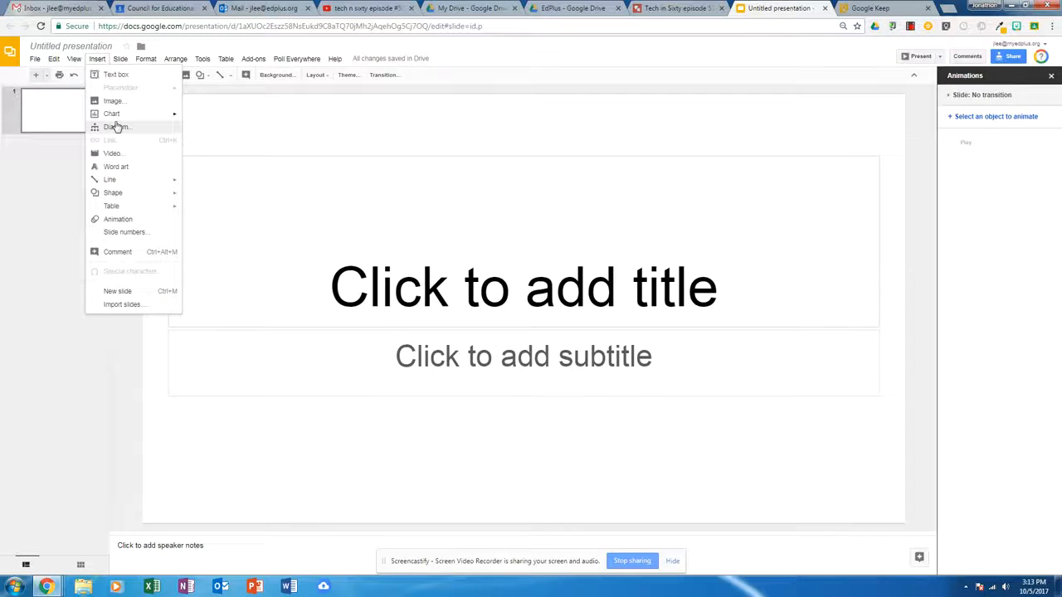
pyautogui.click(119, 129)
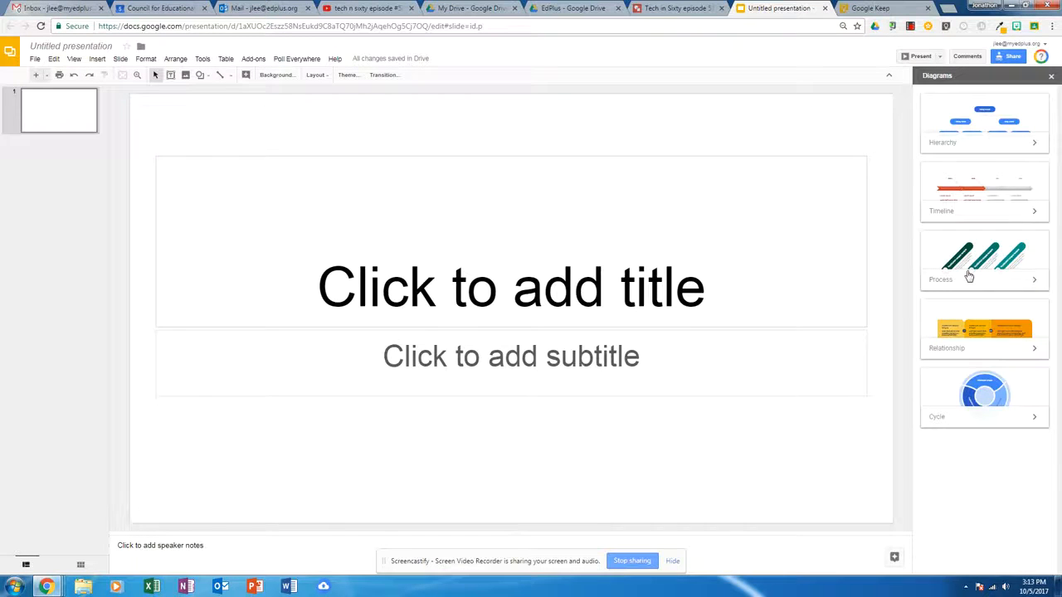
# Insert the red arrow Timeline layout set to 6 dates onto the slide
pyautogui.click(950, 224)
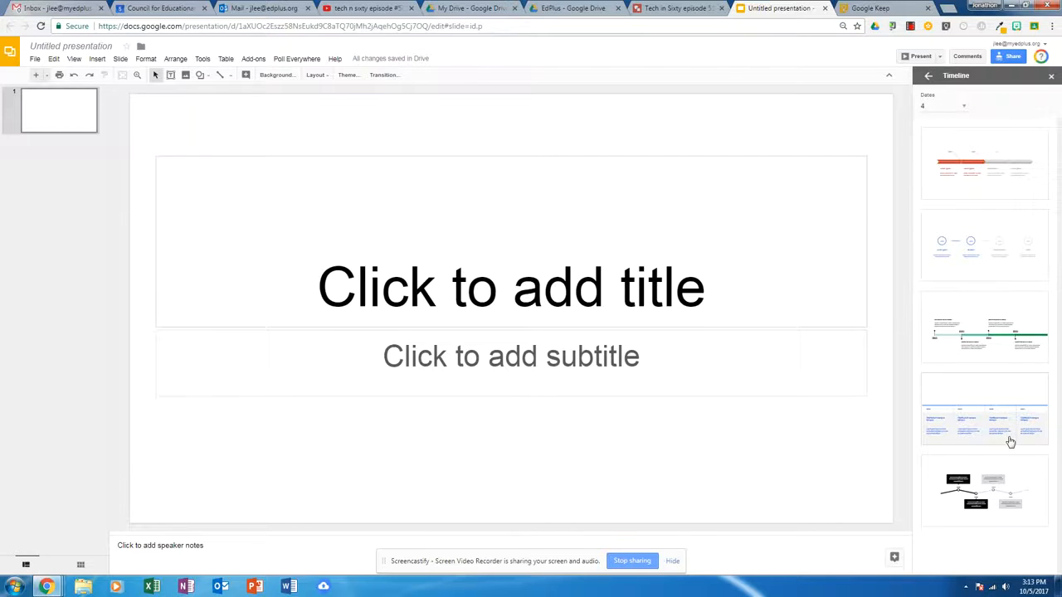
pyautogui.click(960, 106)
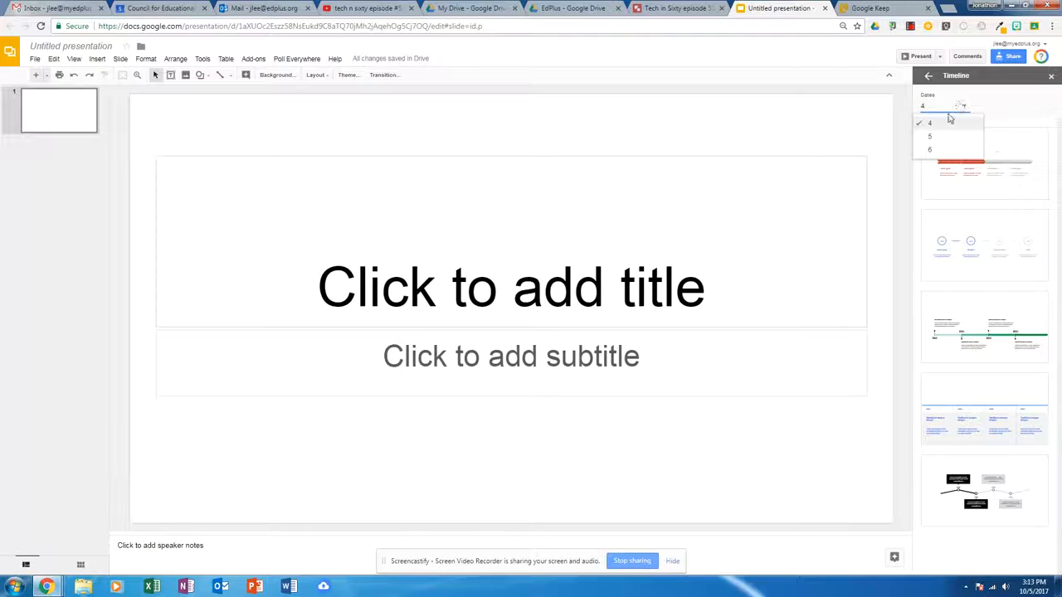
pyautogui.click(946, 151)
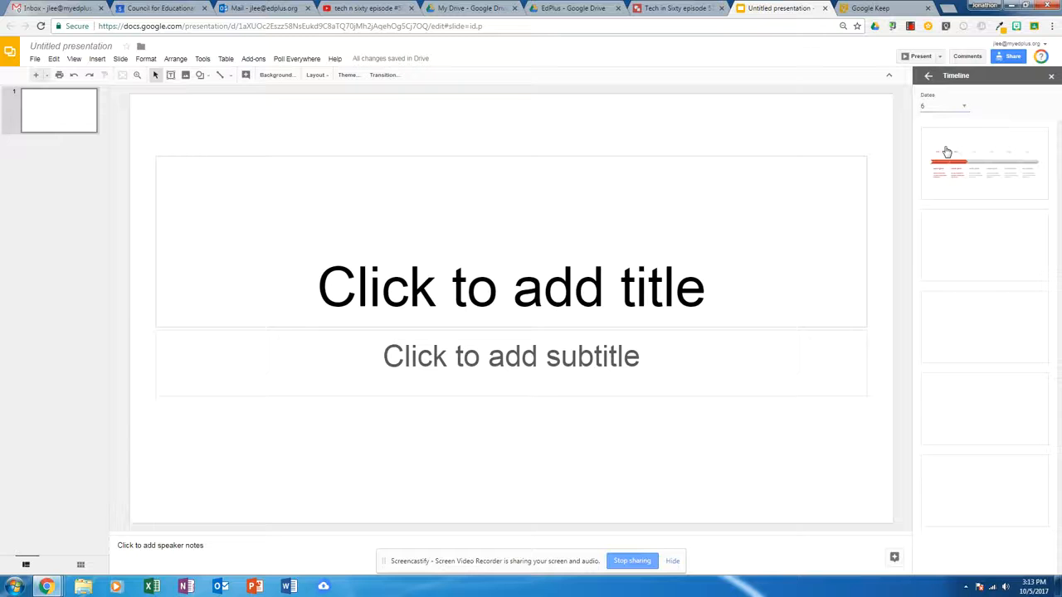
pyautogui.click(978, 178)
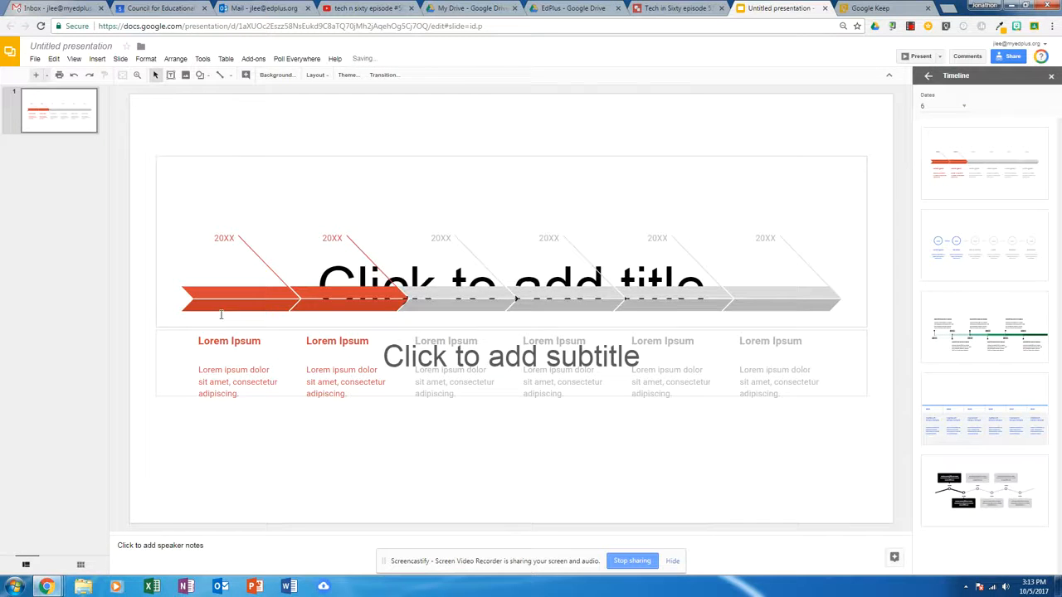
# Inspect several date segments of the timeline, then return to the diagram type list
pyautogui.click(509, 268)
pyautogui.click(249, 303)
pyautogui.click(448, 301)
pyautogui.click(662, 297)
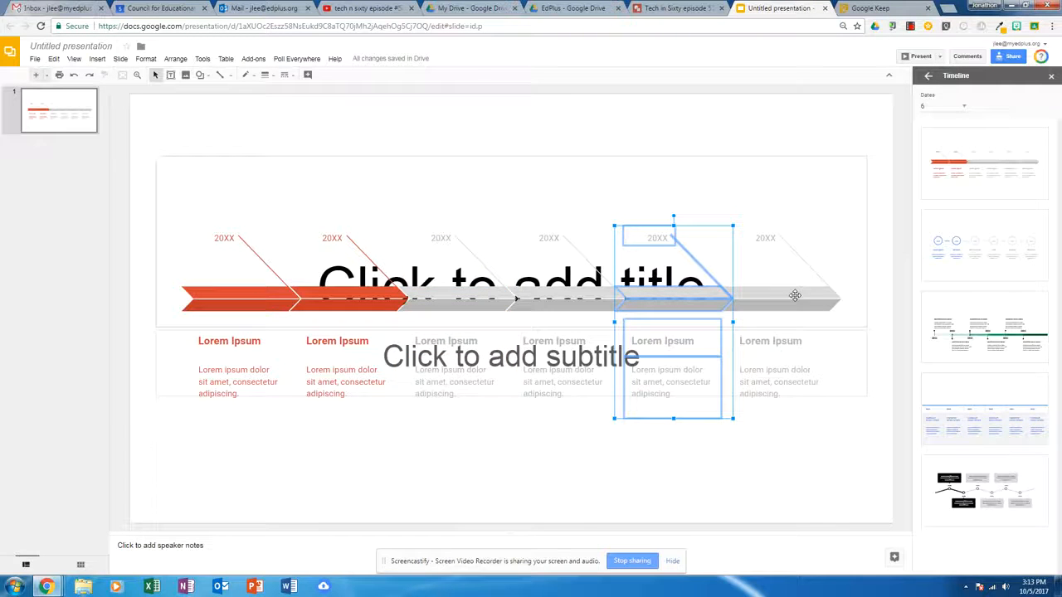
pyautogui.click(548, 381)
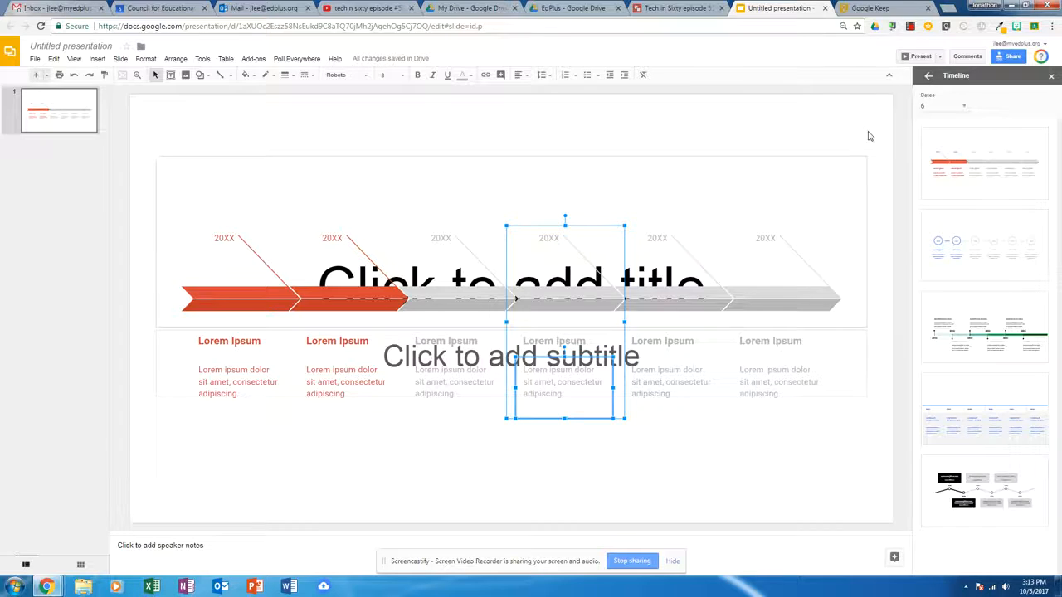
pyautogui.click(926, 76)
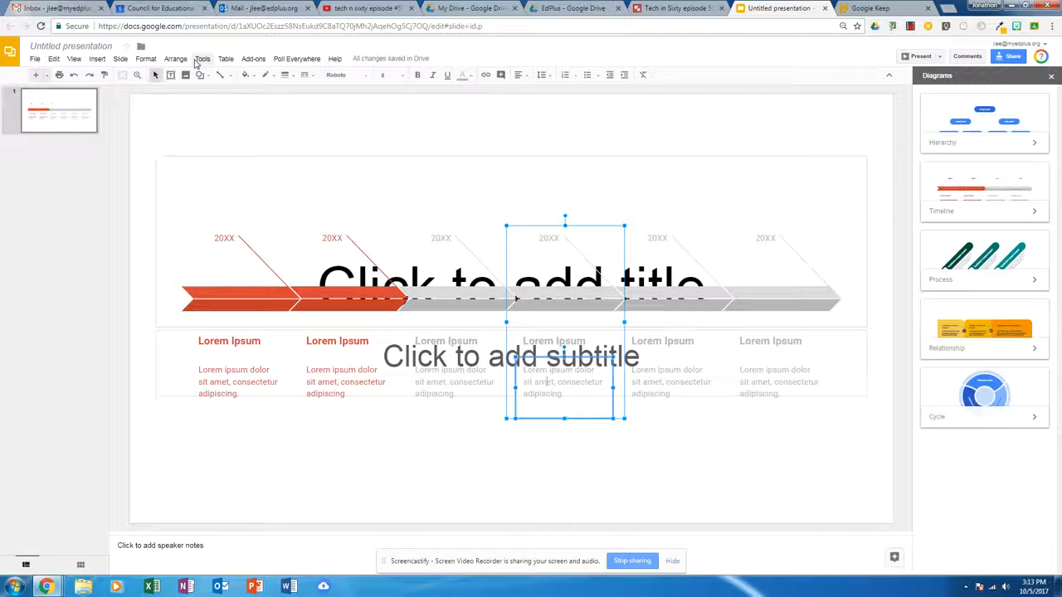
# Show the Keep notepad beside the slide via Tools
pyautogui.click(202, 59)
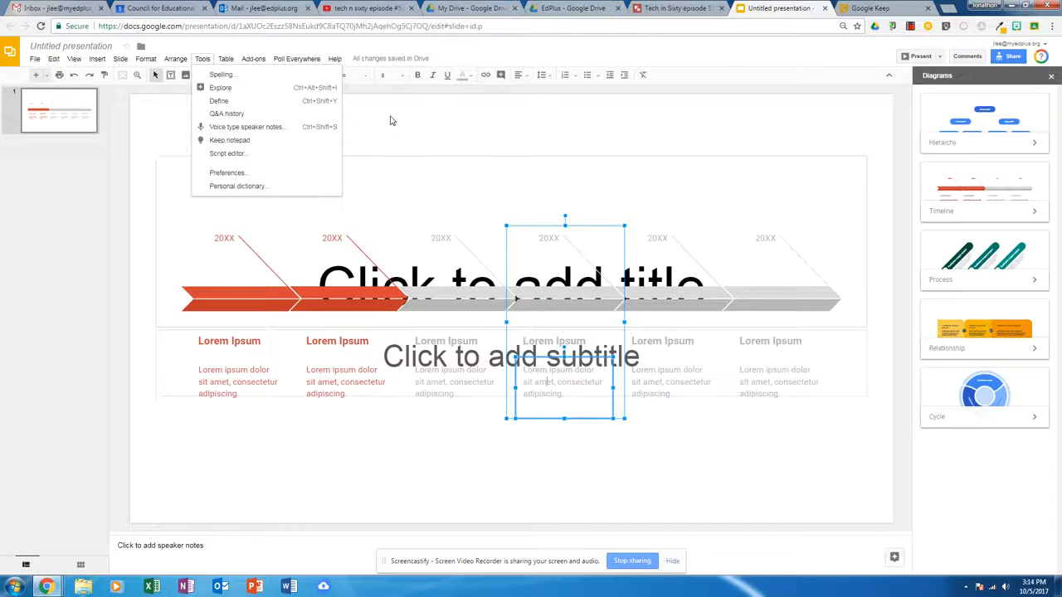
pyautogui.click(230, 140)
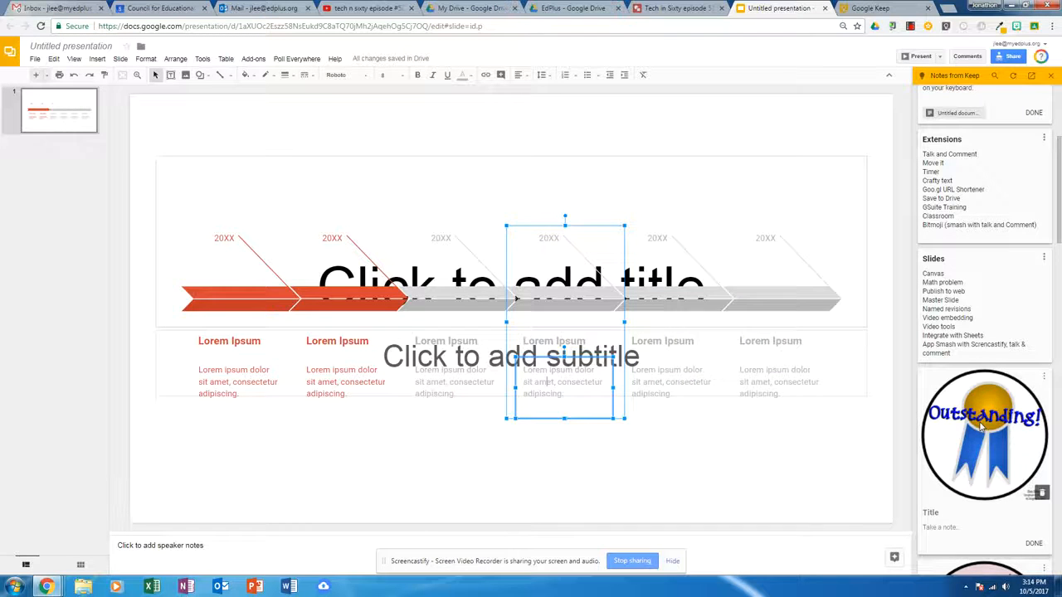
# Drag the Outstanding! sticker onto the slide, shrink it into the top-right corner, and show its image options
pyautogui.moveTo(983, 433)
pyautogui.moveTo(981, 432); pyautogui.dragTo(830, 148)
pyautogui.moveTo(524, 333); pyautogui.dragTo(824, 200)
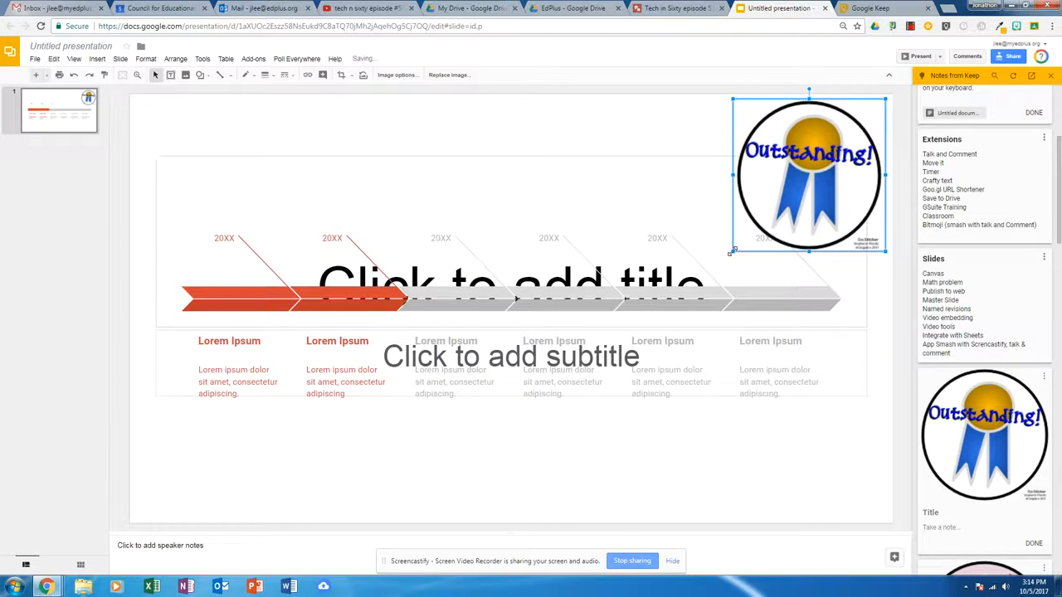
pyautogui.moveTo(734, 250); pyautogui.dragTo(790, 196)
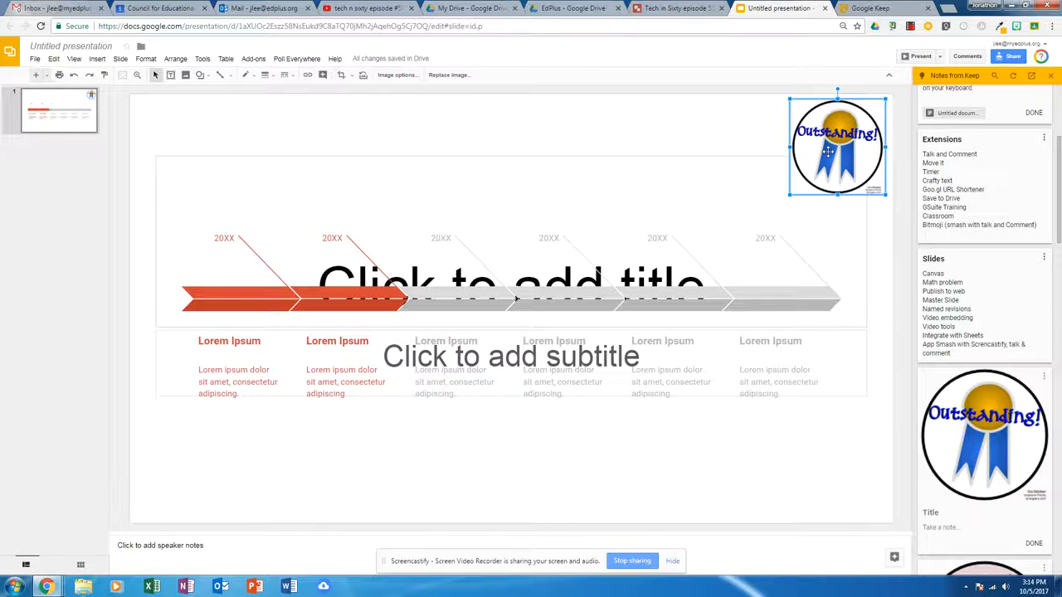
pyautogui.rightClick(831, 150)
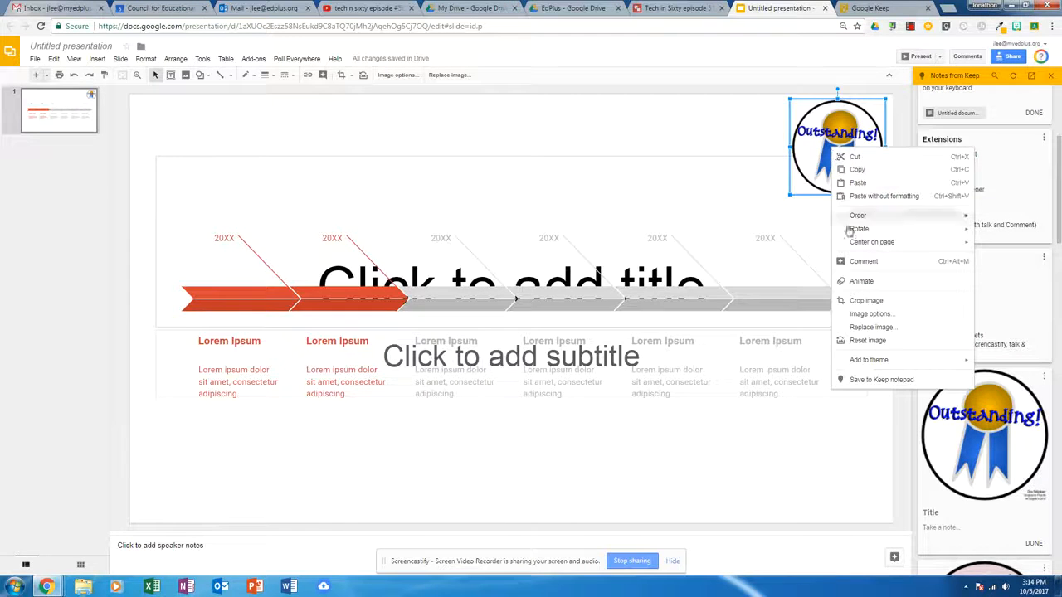